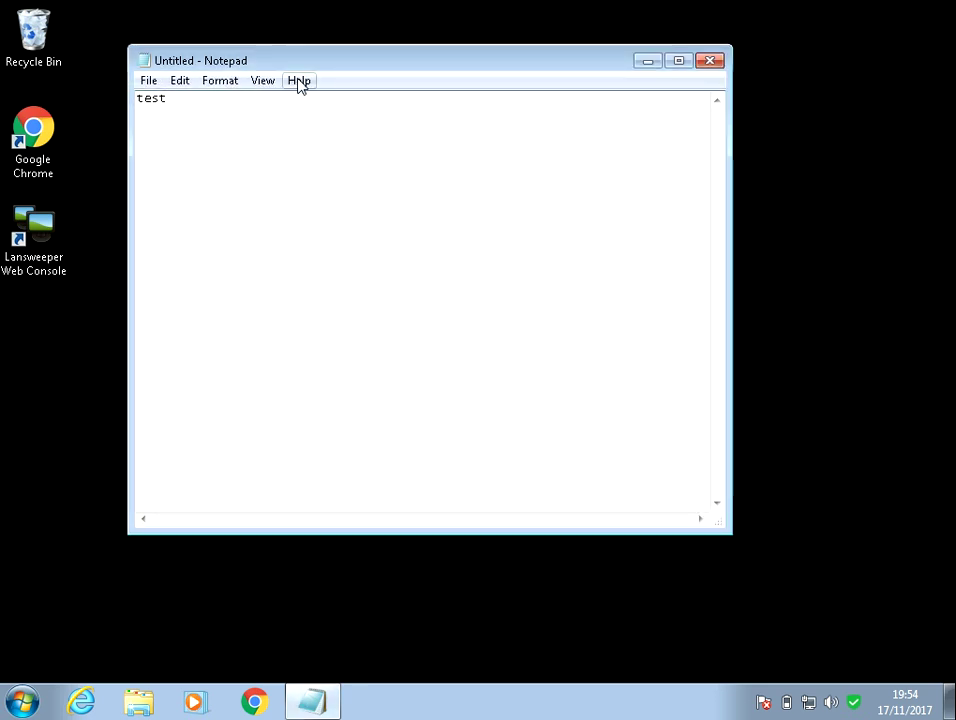
Step: Check Notepad's Print dialog for printers, dismiss the no-printer warning and close it
click(149, 83)
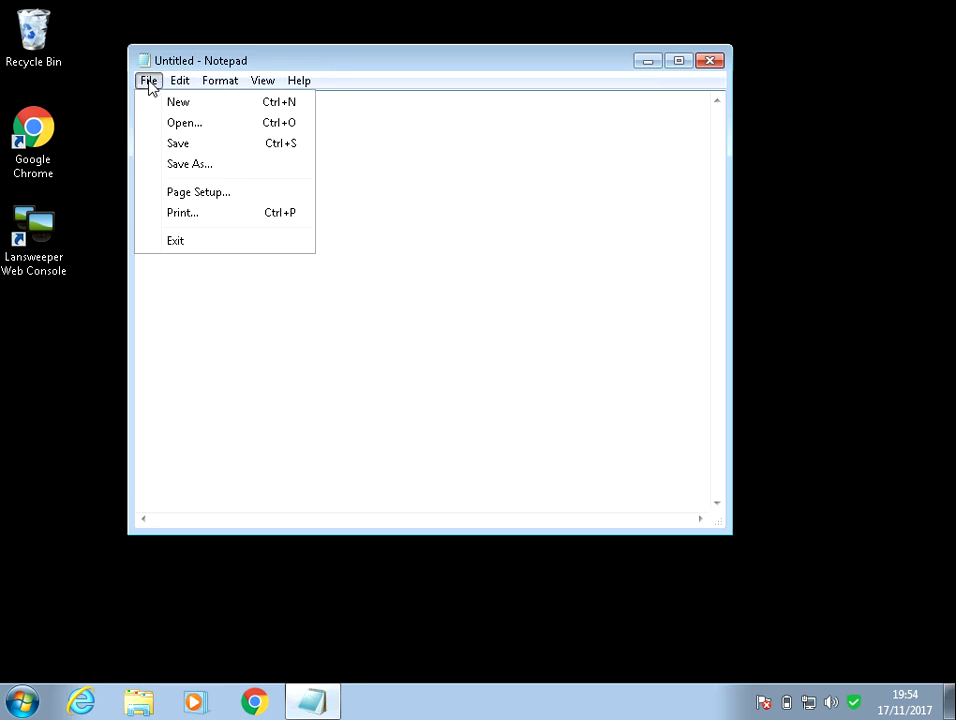
click(184, 214)
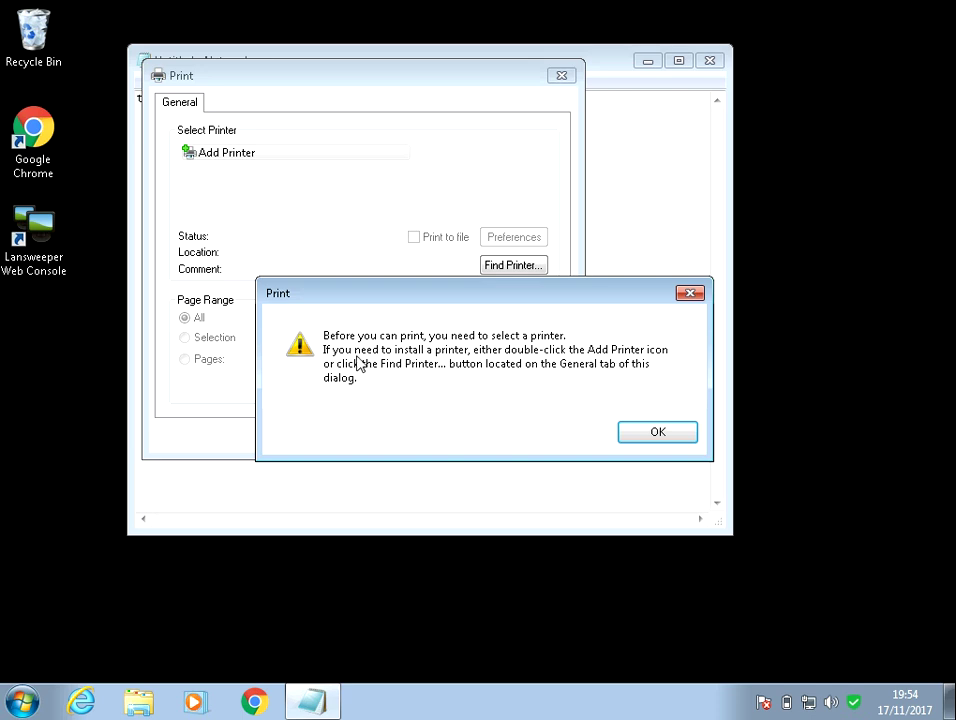
click(690, 293)
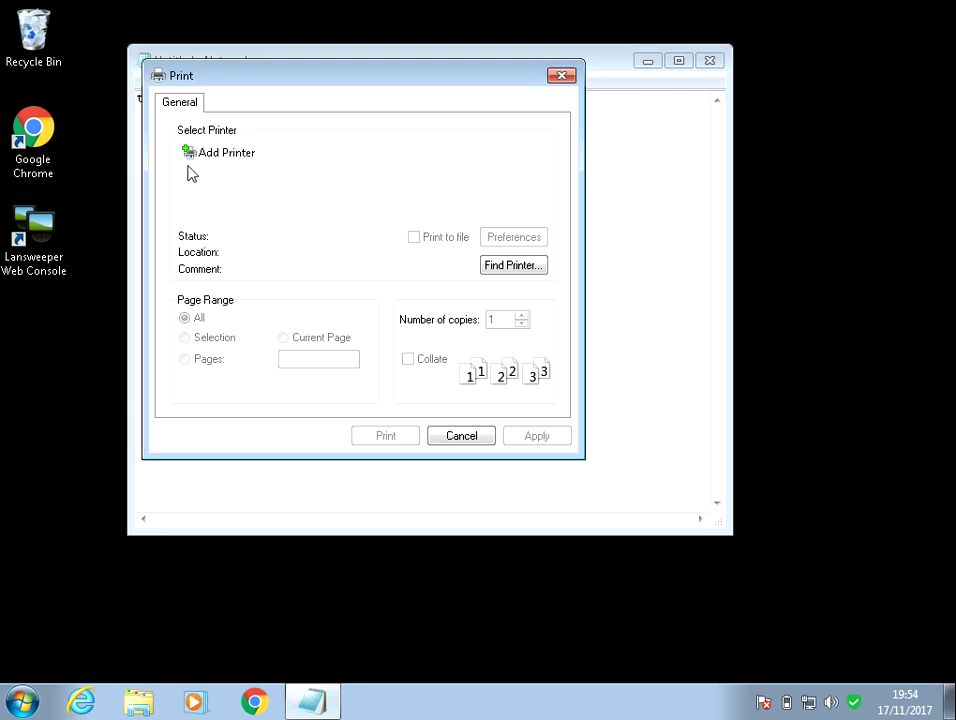
click(559, 77)
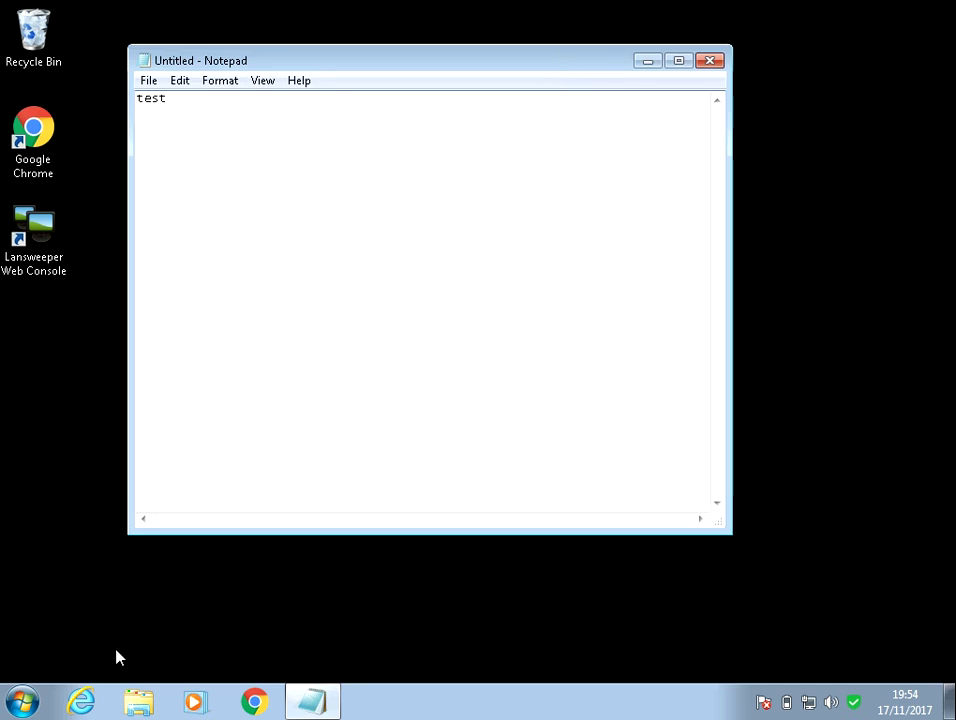
Step: Search the Start Menu for 'services' and launch the Services console
click(24, 702)
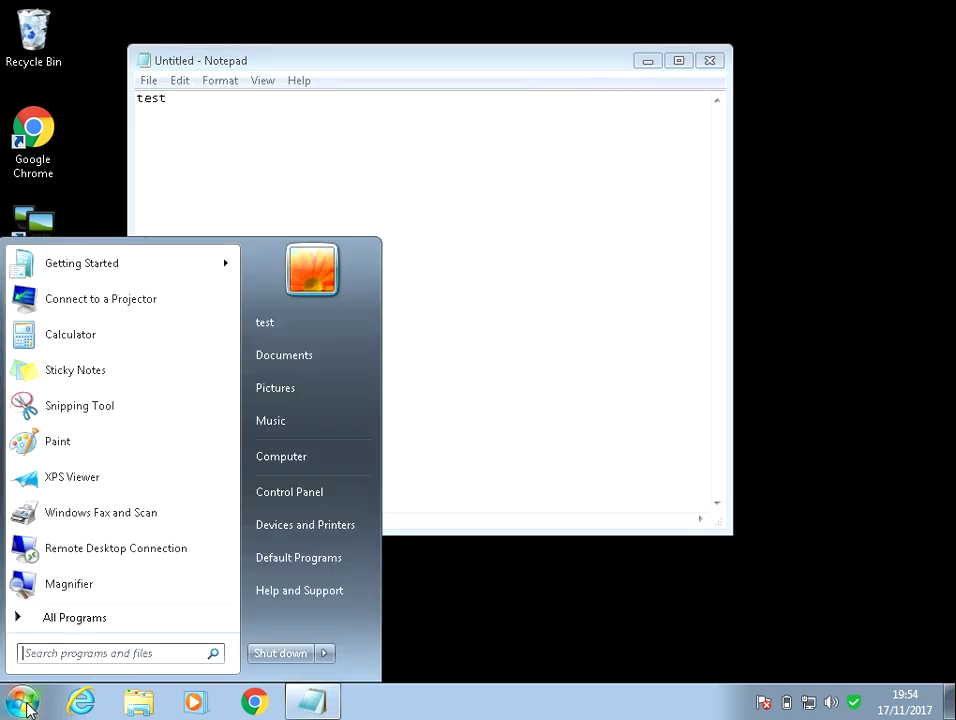
text(services)
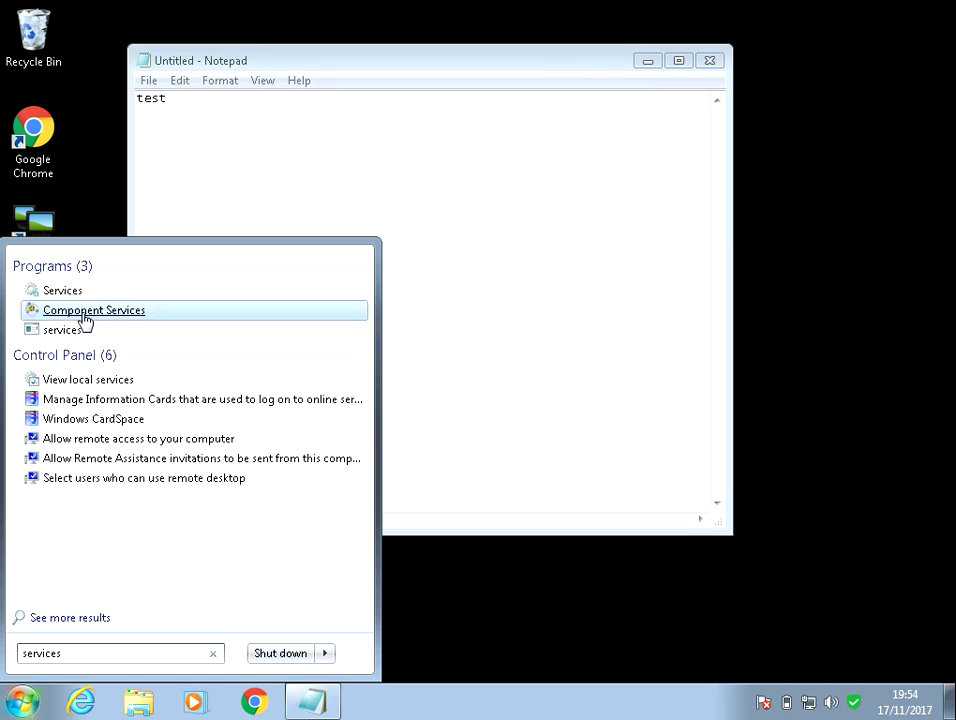
click(63, 291)
Step: Maximize Services and jump to the Print Spooler service by typing 'print'
double_click(407, 84)
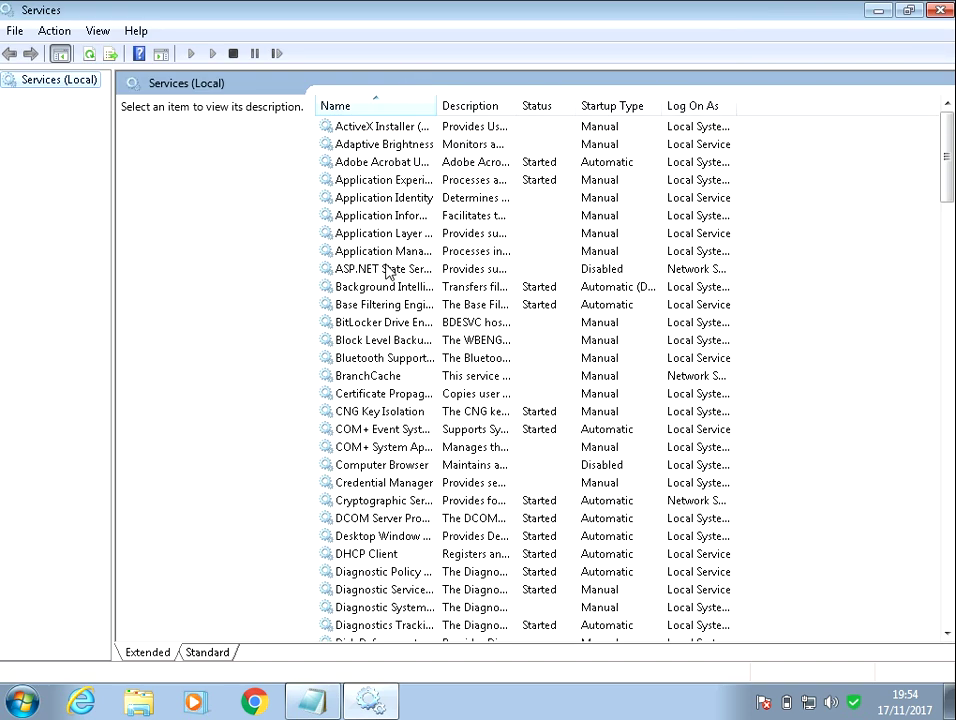
click(390, 271)
text(print)
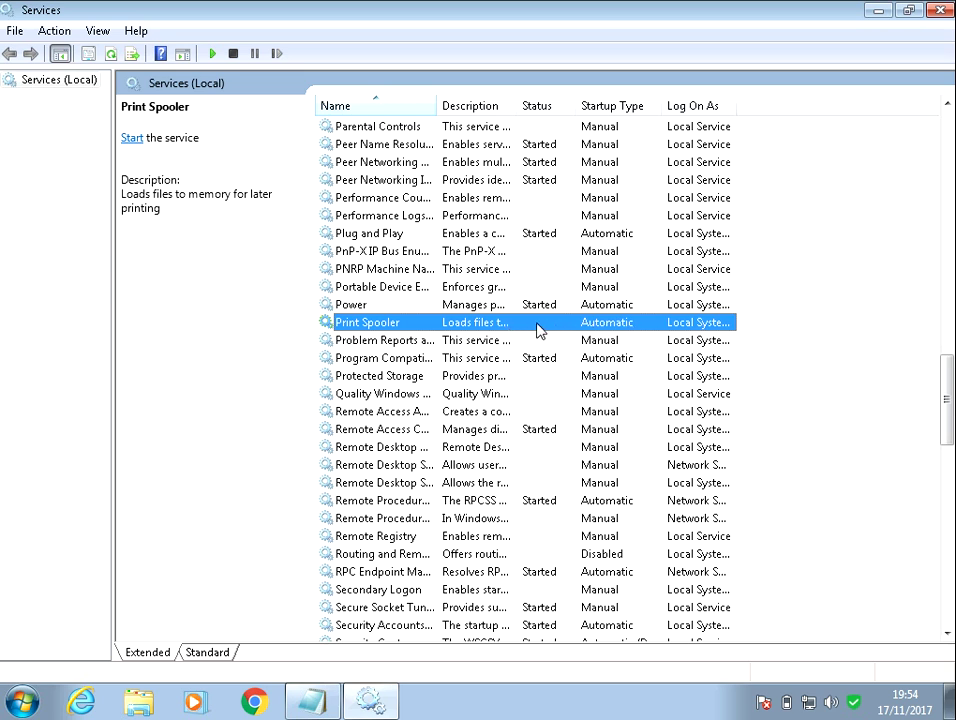
click(542, 307)
click(530, 327)
Step: Start Print Spooler from its properties, leaving startup type at Automatic
double_click(480, 333)
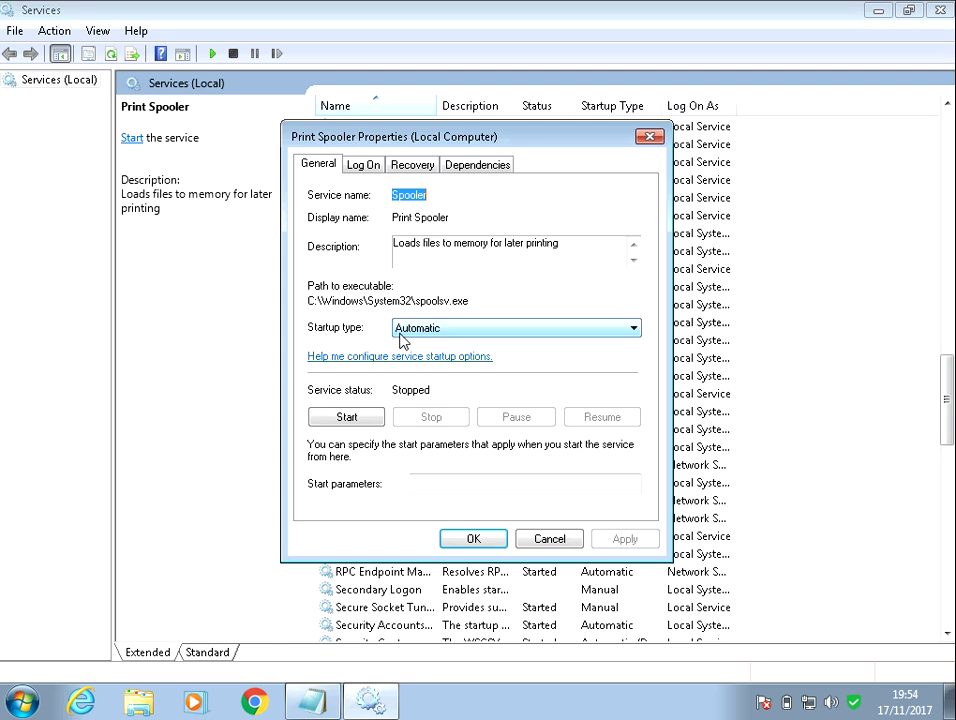
click(366, 421)
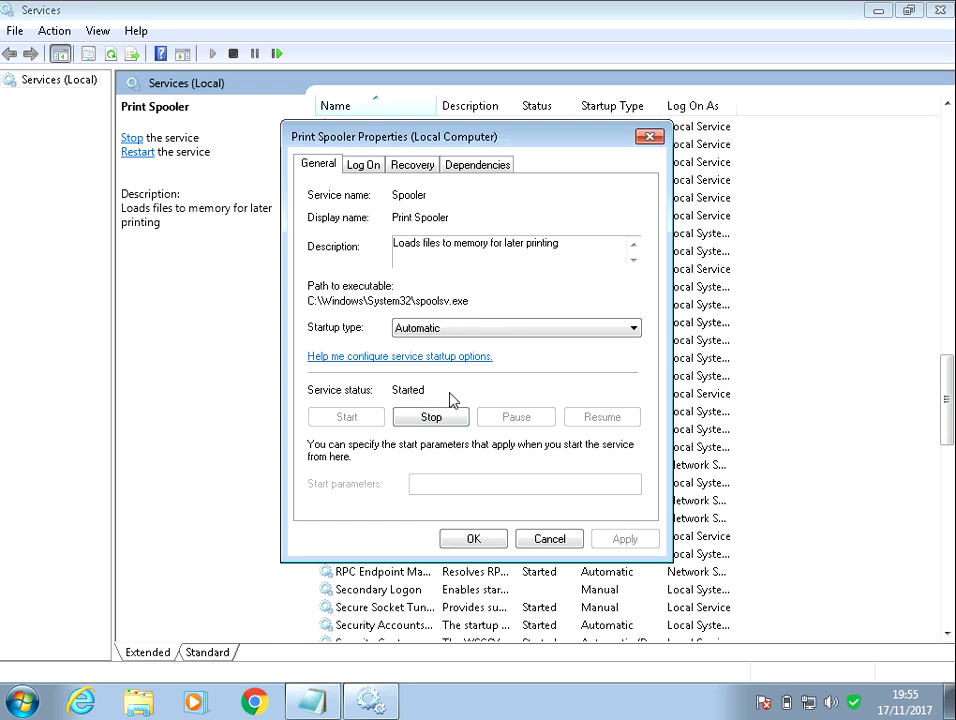
drag(512, 145, 545, 99)
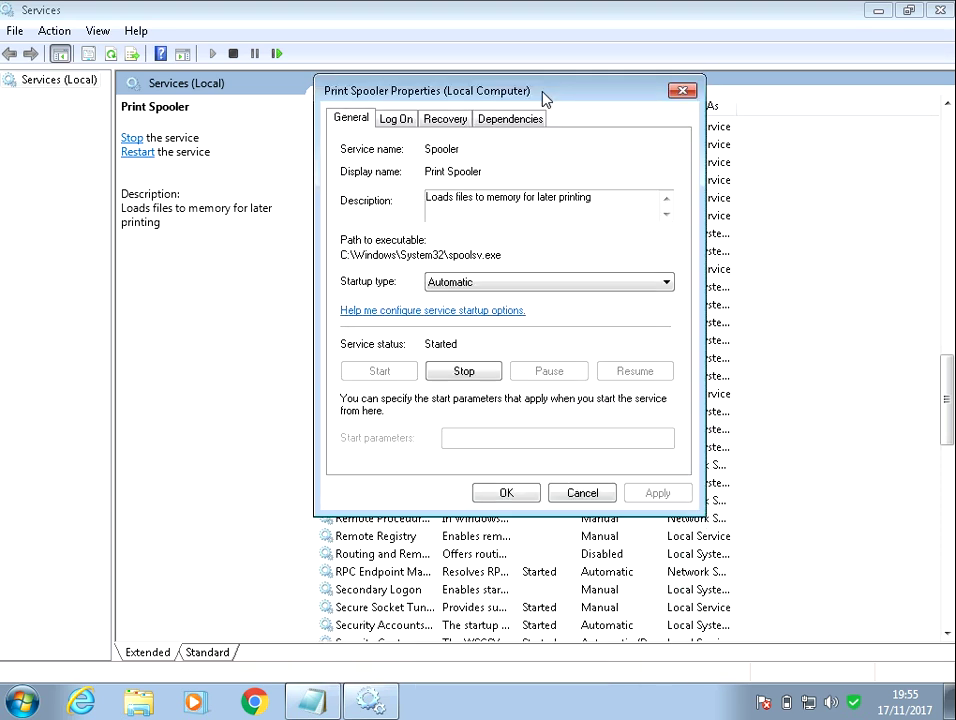
Step: Set Print Spooler's subsequent-failure recovery to Restart the Service, then apply and close the properties
click(442, 121)
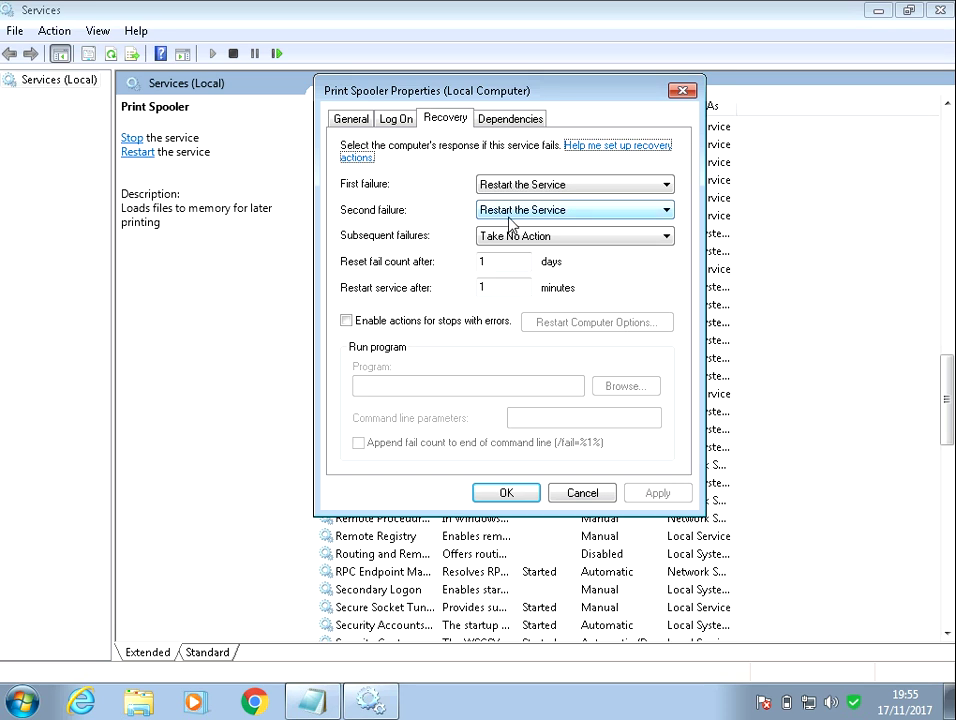
click(673, 236)
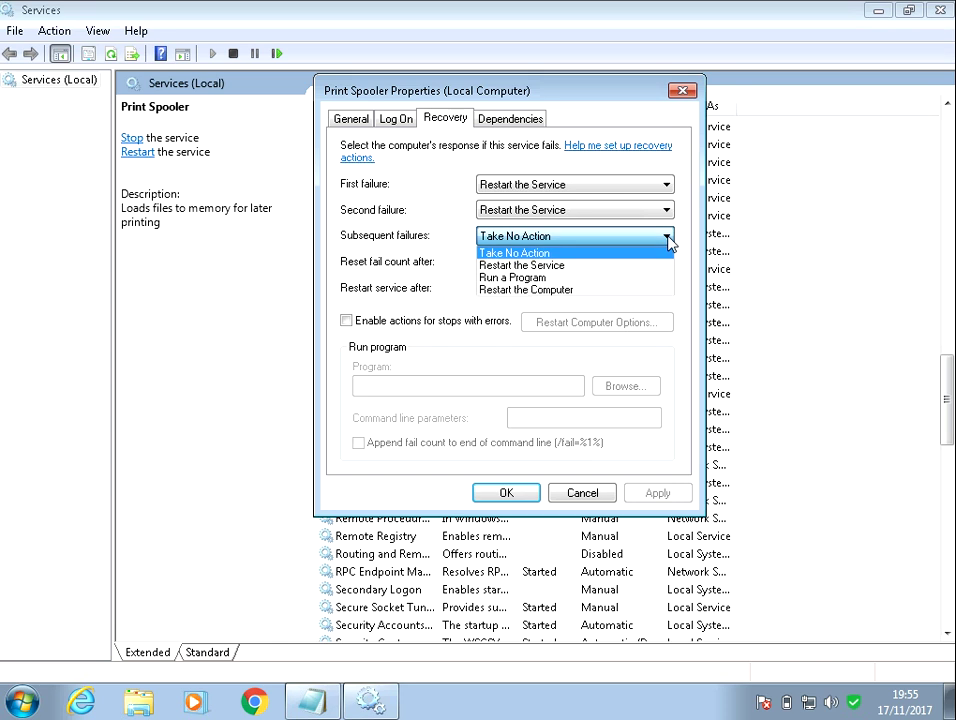
click(621, 273)
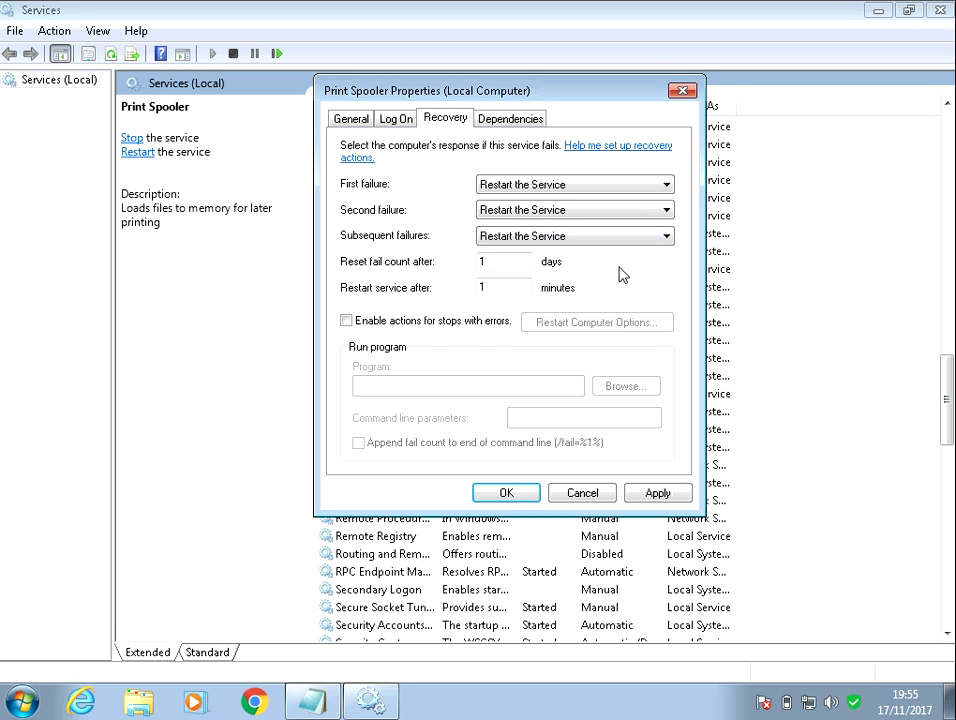
click(659, 493)
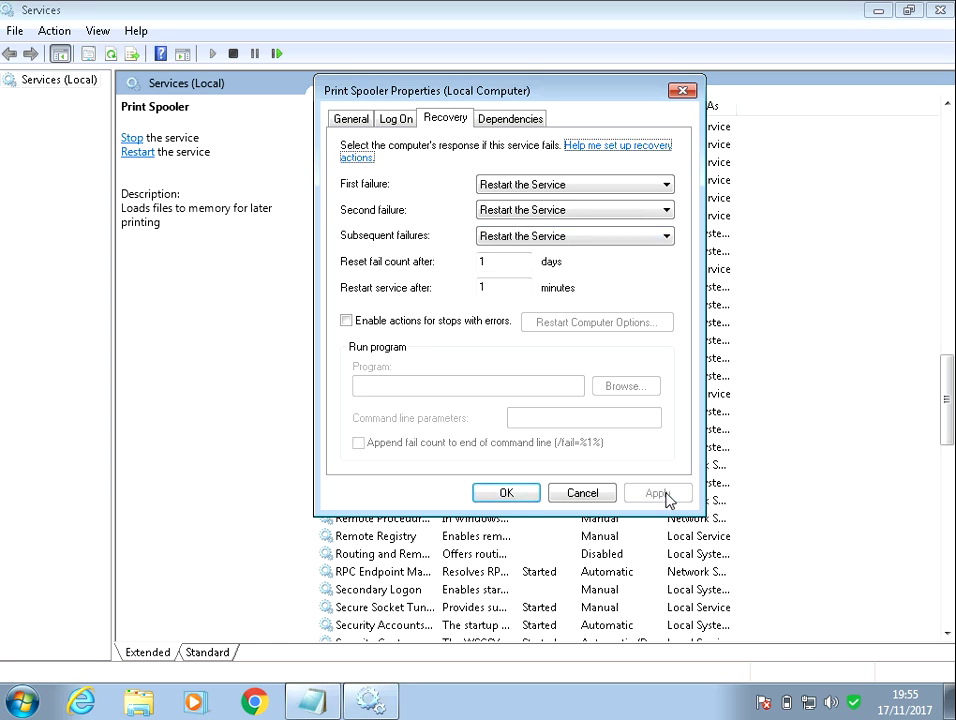
click(507, 494)
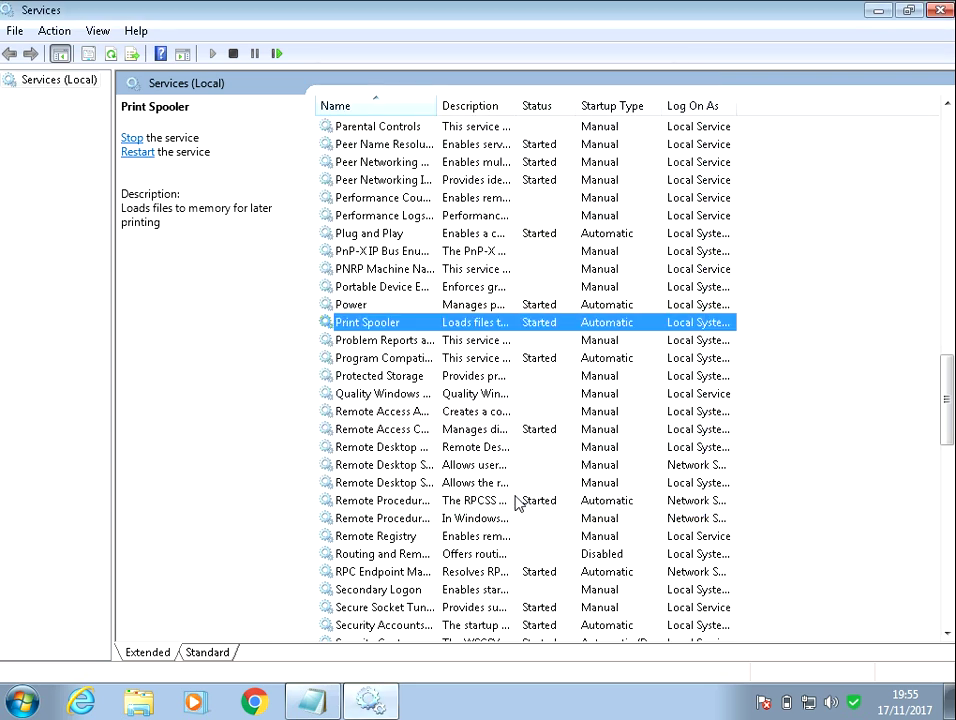
Step: Minimize Services and confirm Notepad's Print dialog now lists hp business inkjet 1000, Fax and XPS Document Writer
click(878, 10)
click(149, 81)
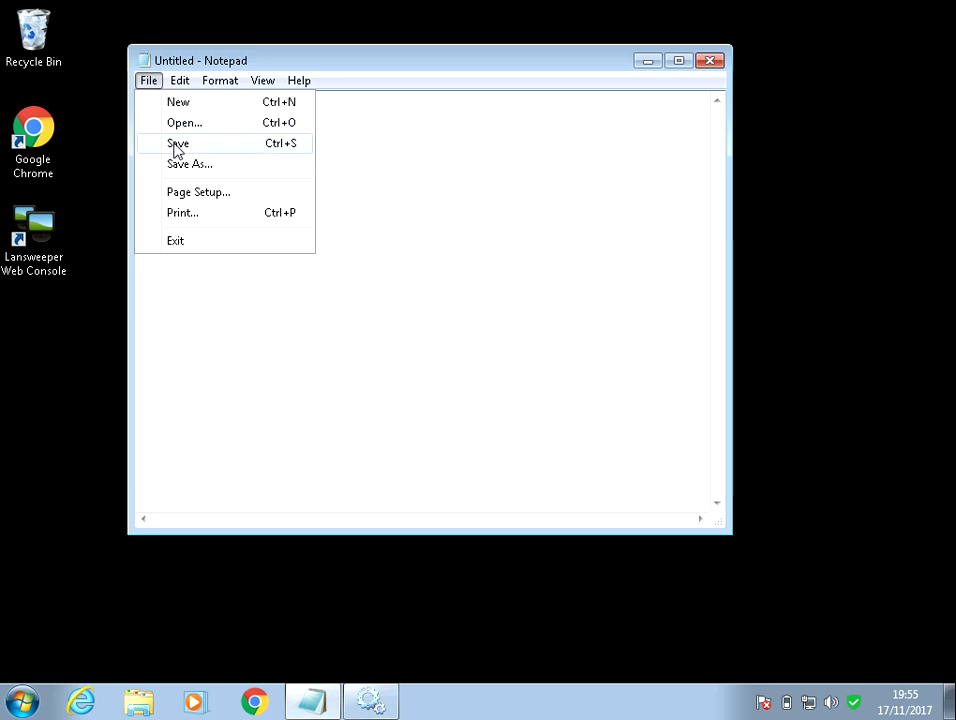
click(207, 213)
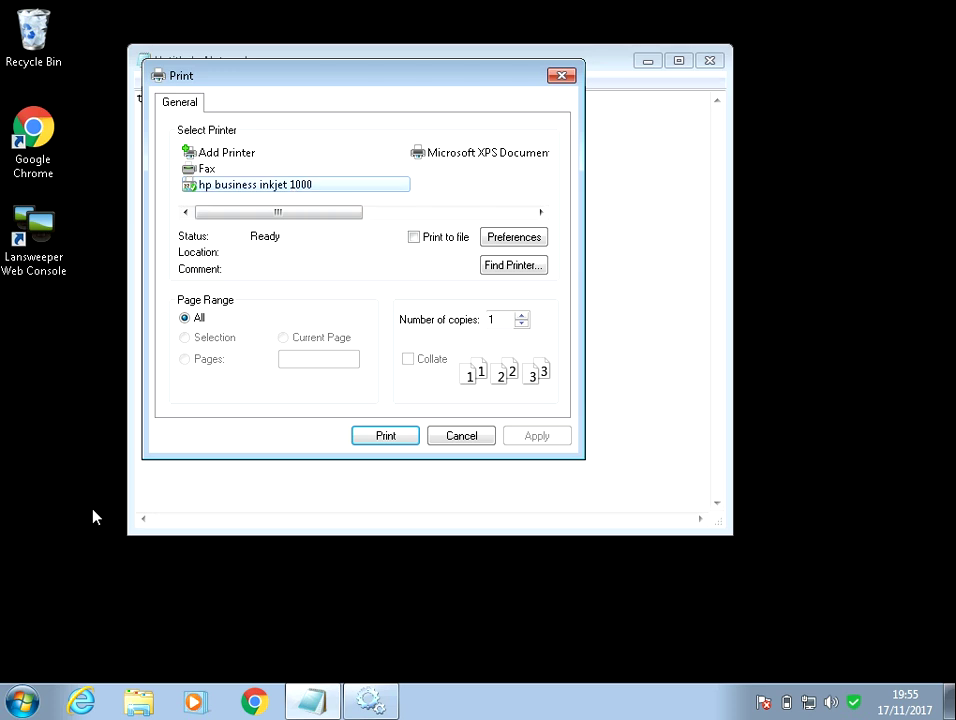
click(26, 703)
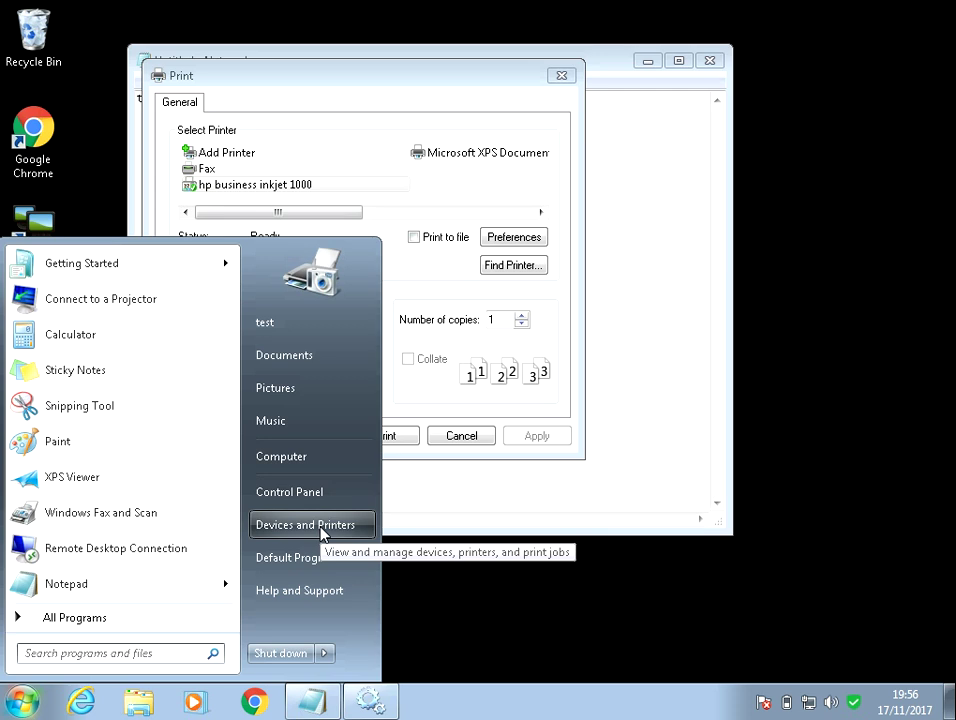
Step: In Devices and Printers, view the hp business inkjet 1000's device hardware details
click(305, 525)
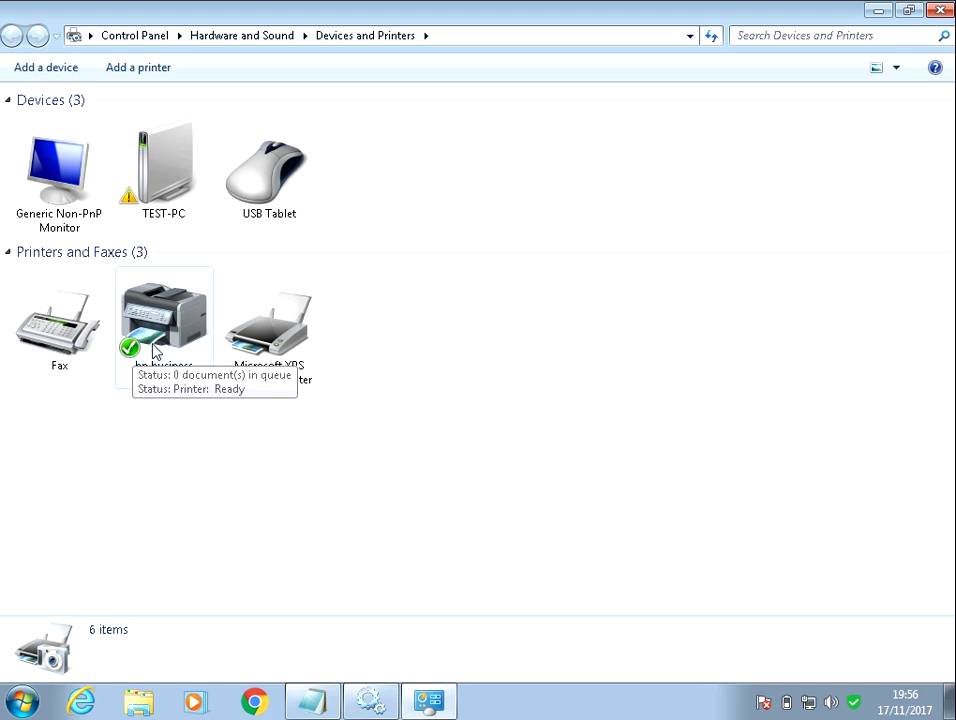
click(166, 318)
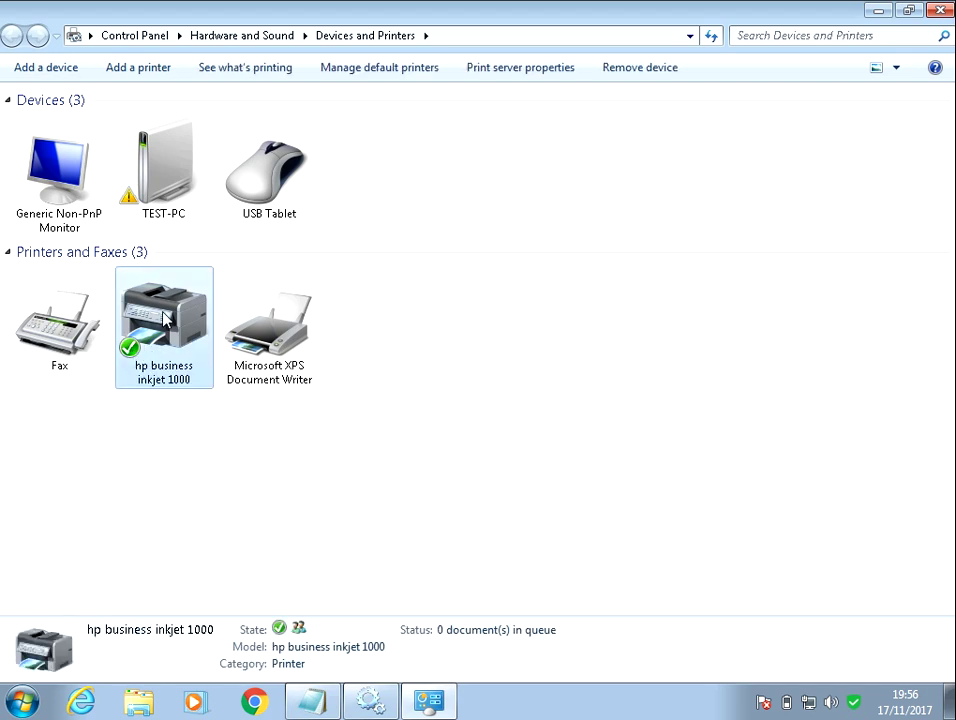
right_click(166, 318)
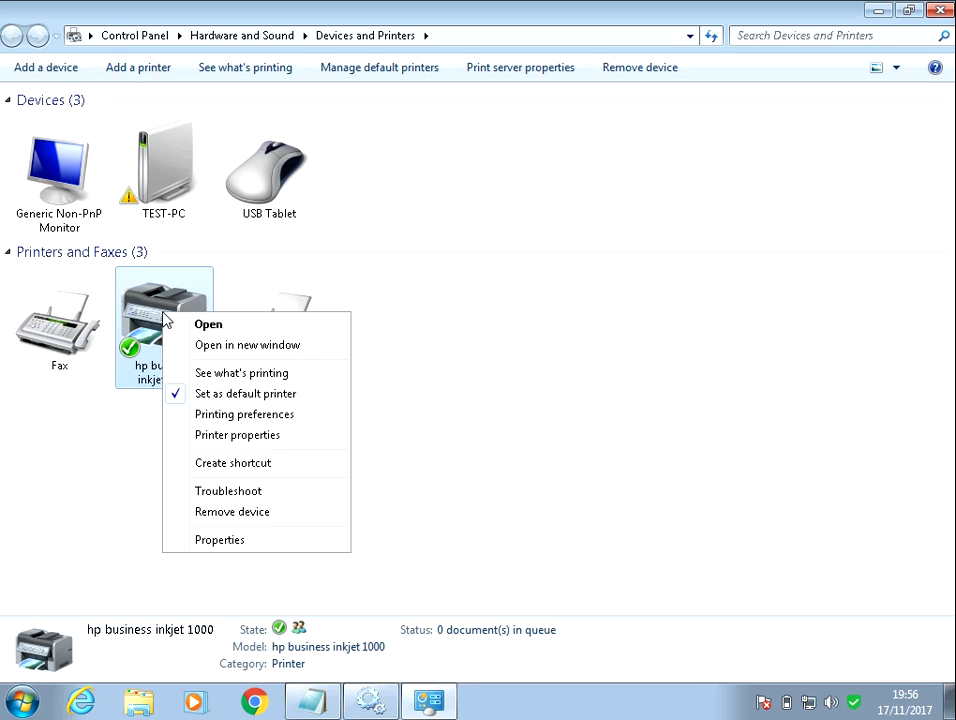
click(221, 540)
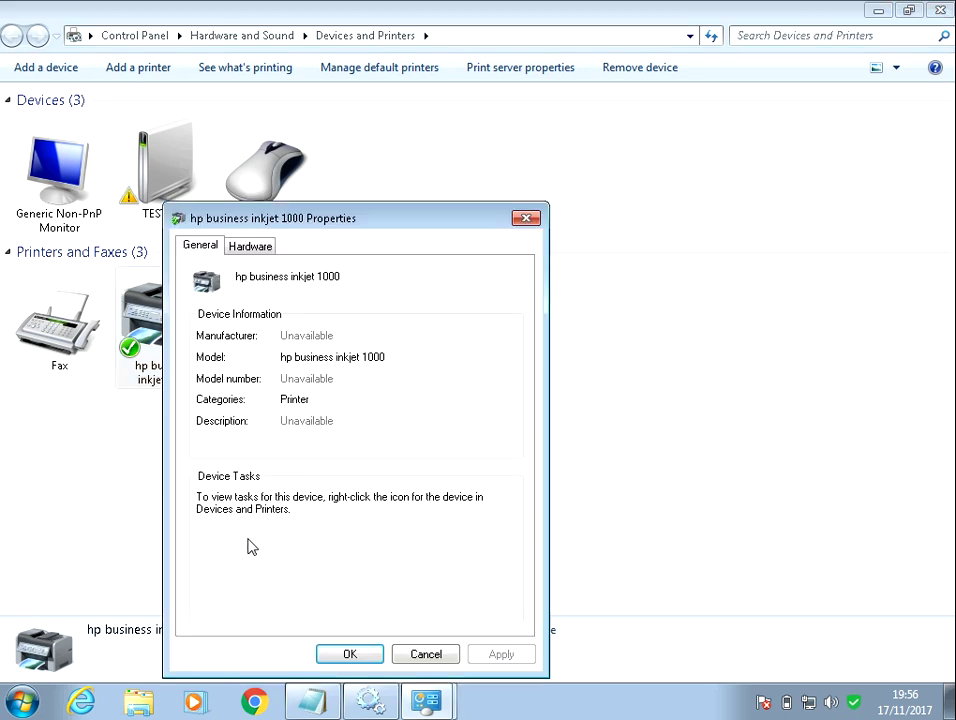
click(262, 250)
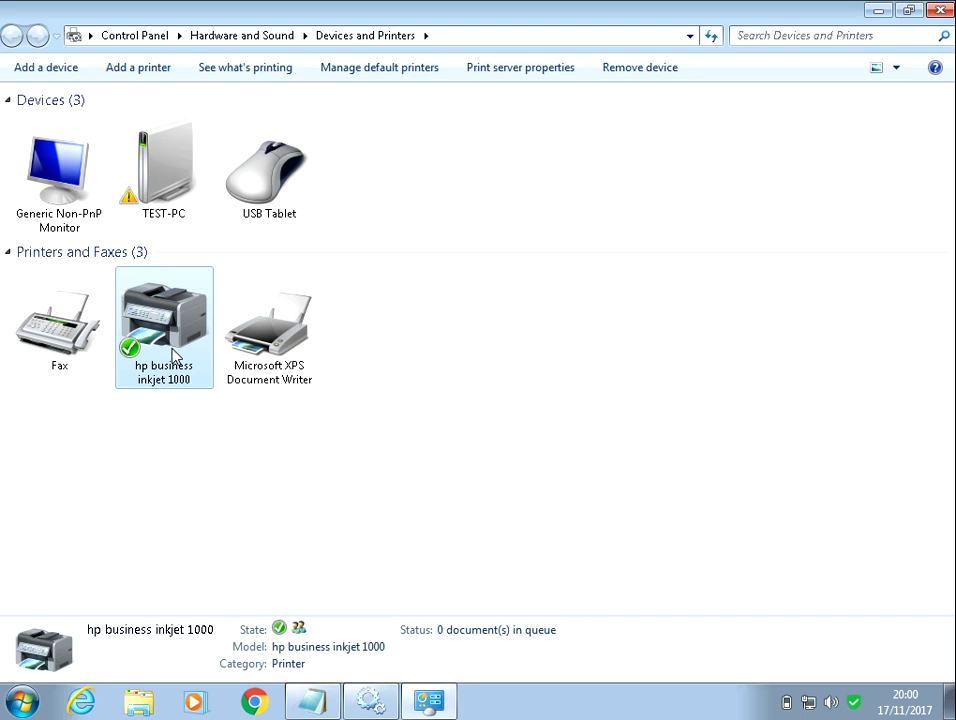
Step: Show the hp business inkjet 1000 printer properties' Advanced tab, with the window moved higher
right_click(174, 356)
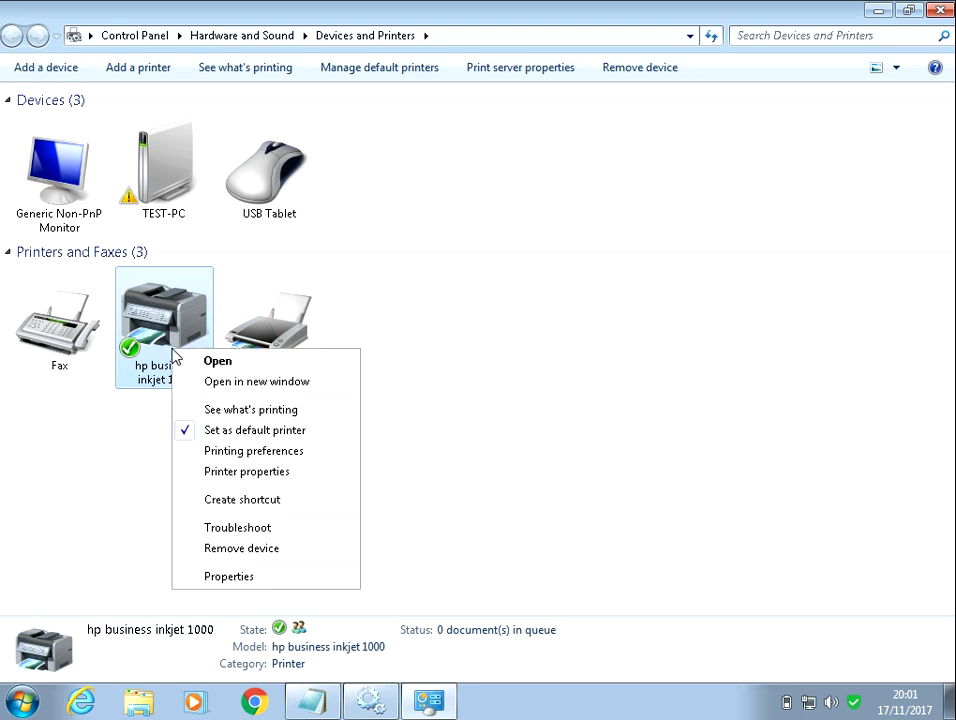
click(295, 482)
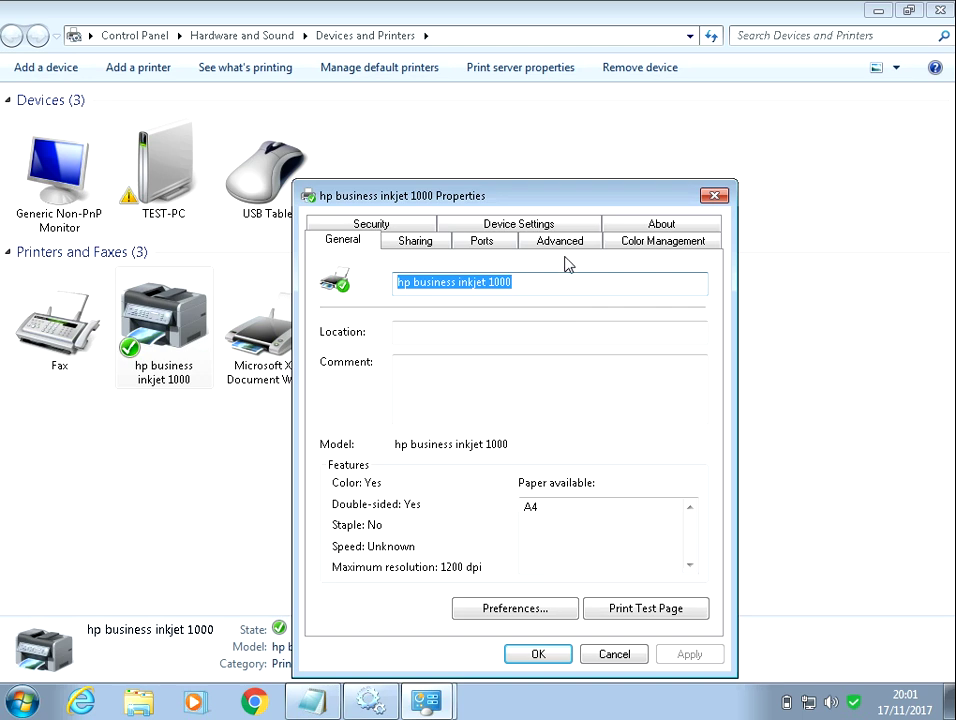
click(564, 246)
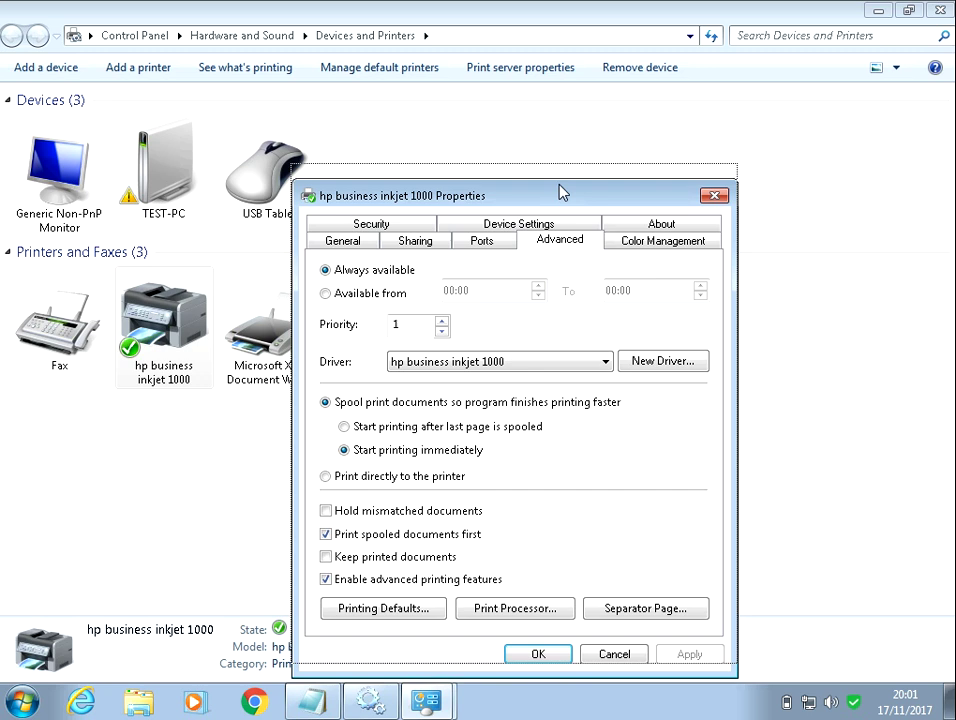
drag(560, 204, 540, 67)
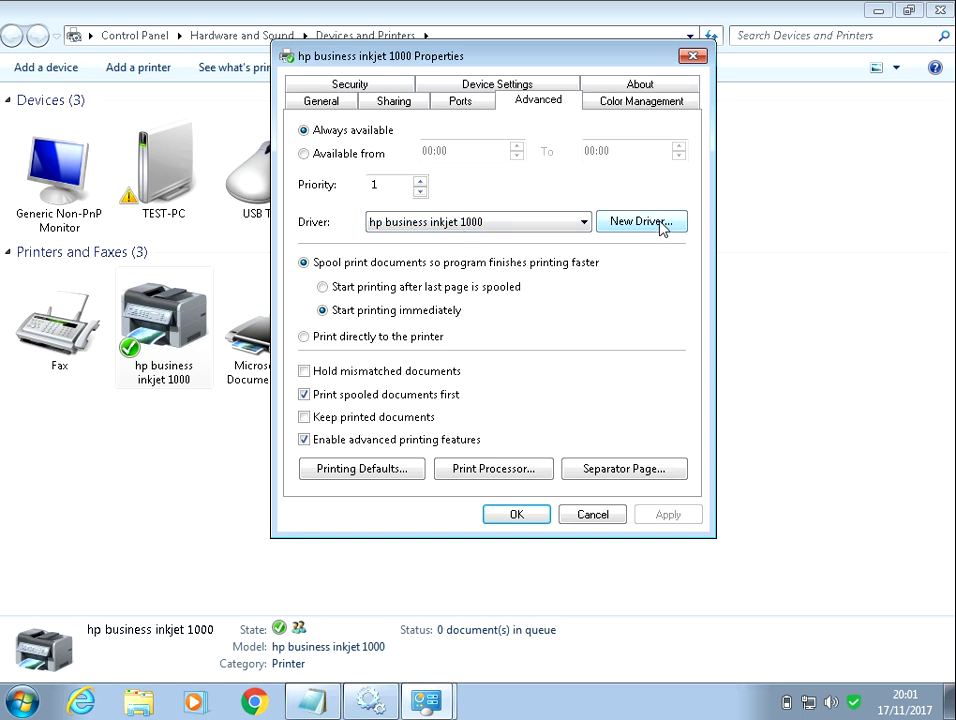
Step: Go through the Add Printer Driver Wizard to Have Disk browsing, then cancel without installing a driver
click(661, 228)
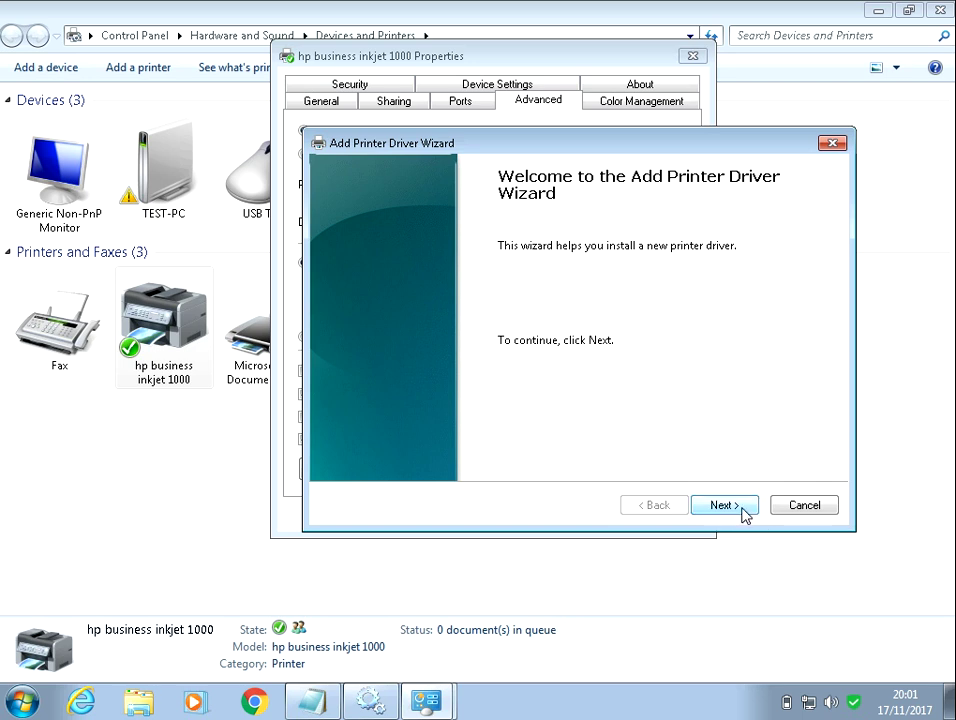
click(722, 505)
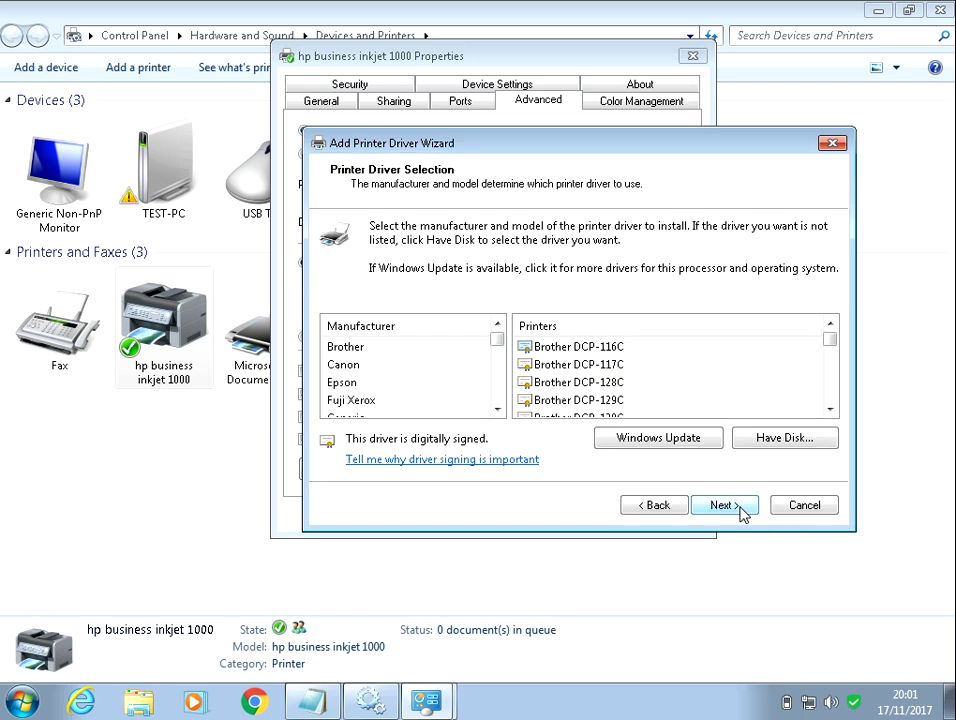
click(785, 440)
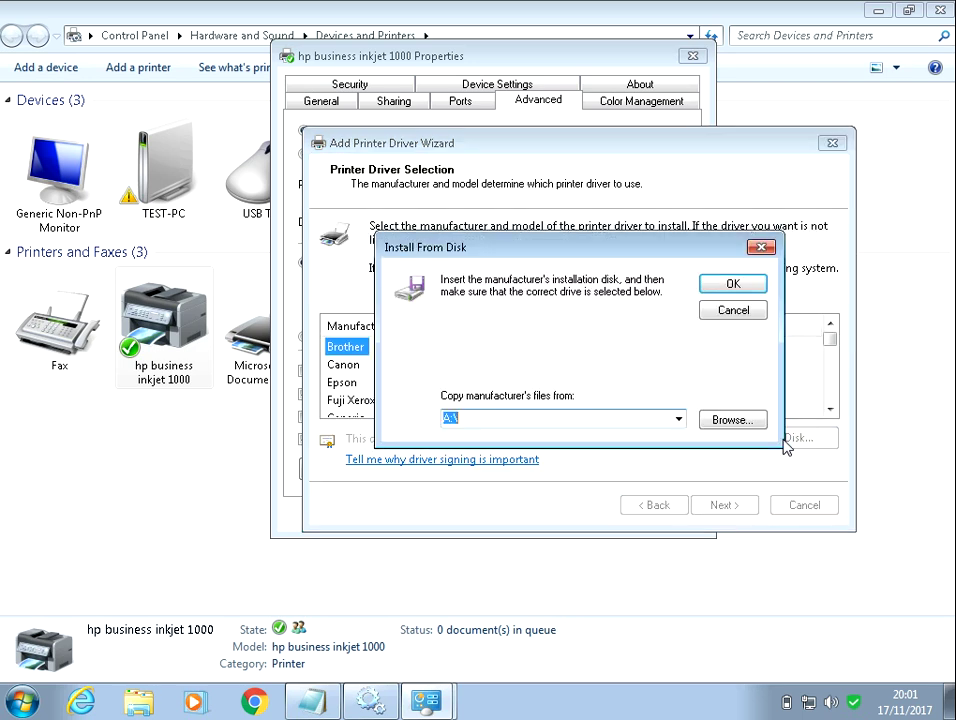
click(731, 419)
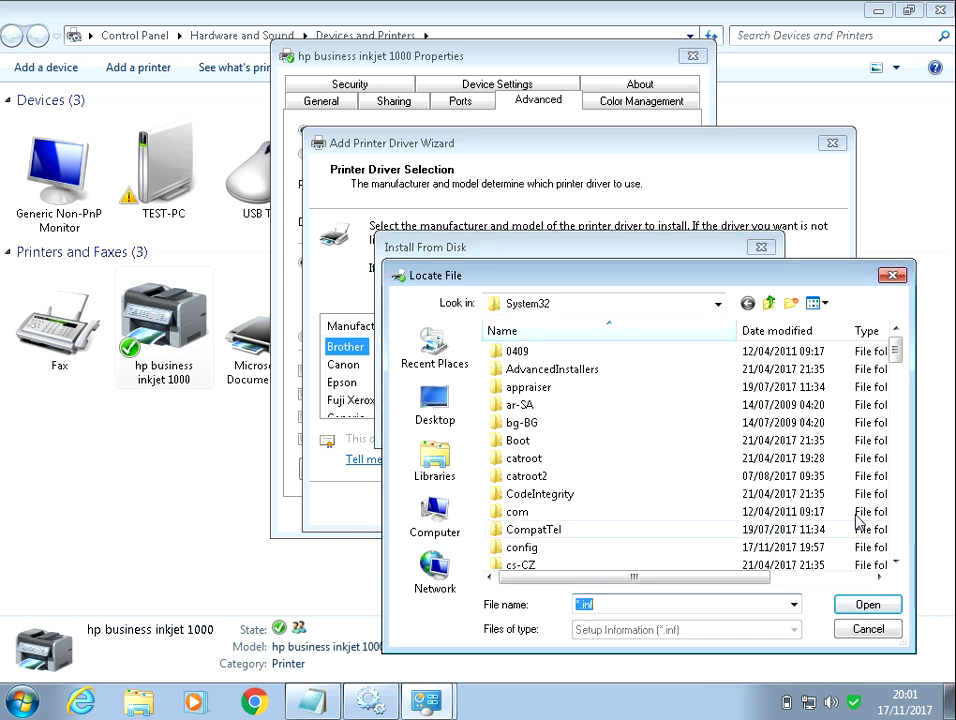
click(885, 635)
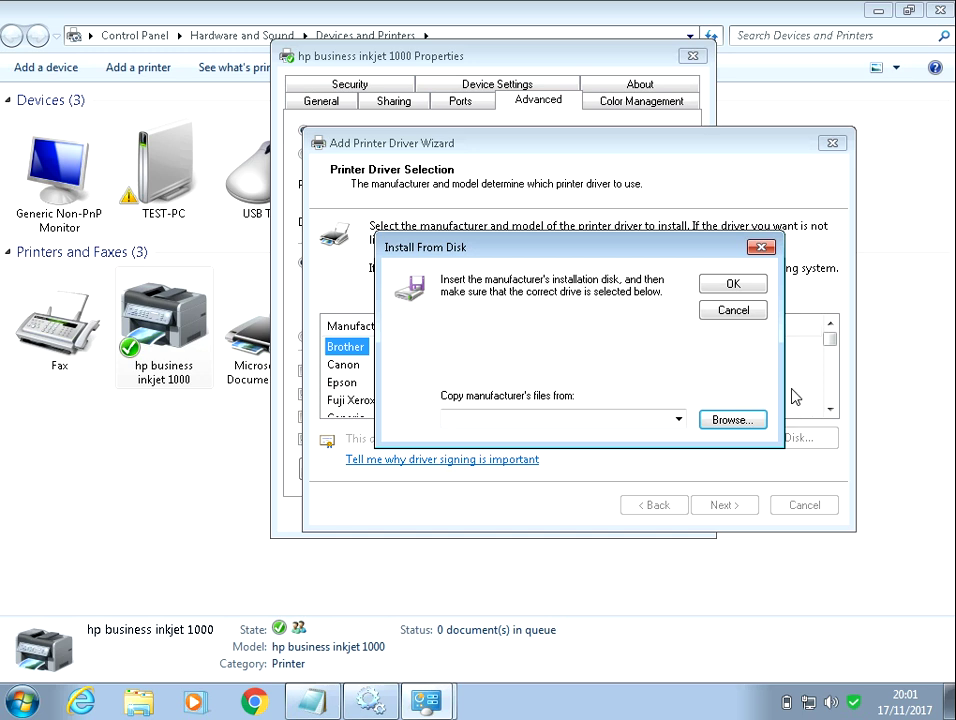
click(742, 312)
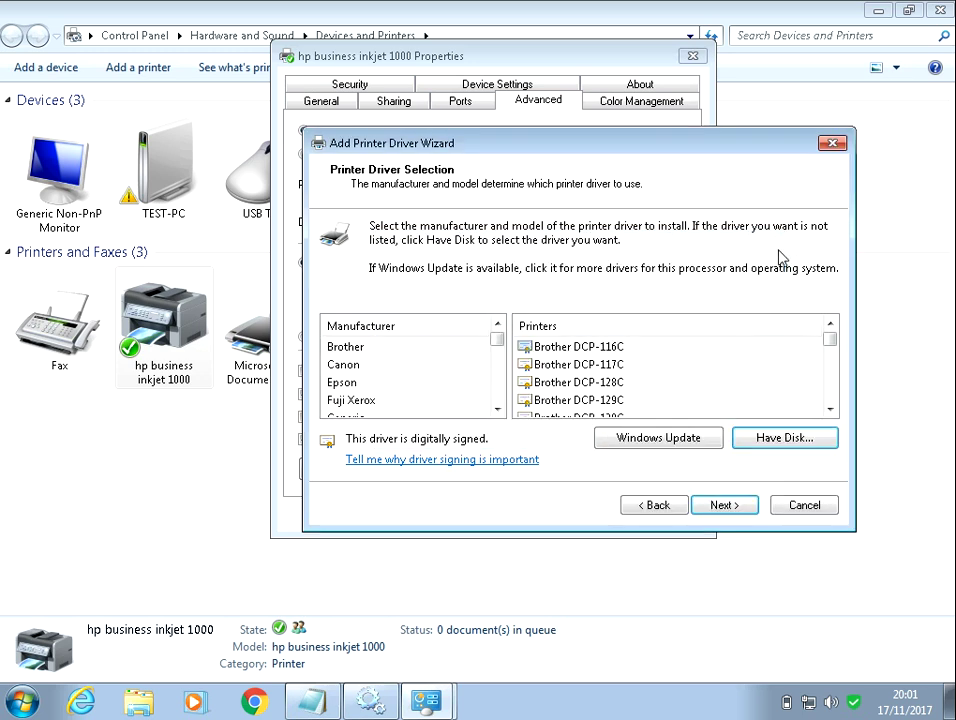
click(832, 143)
click(694, 56)
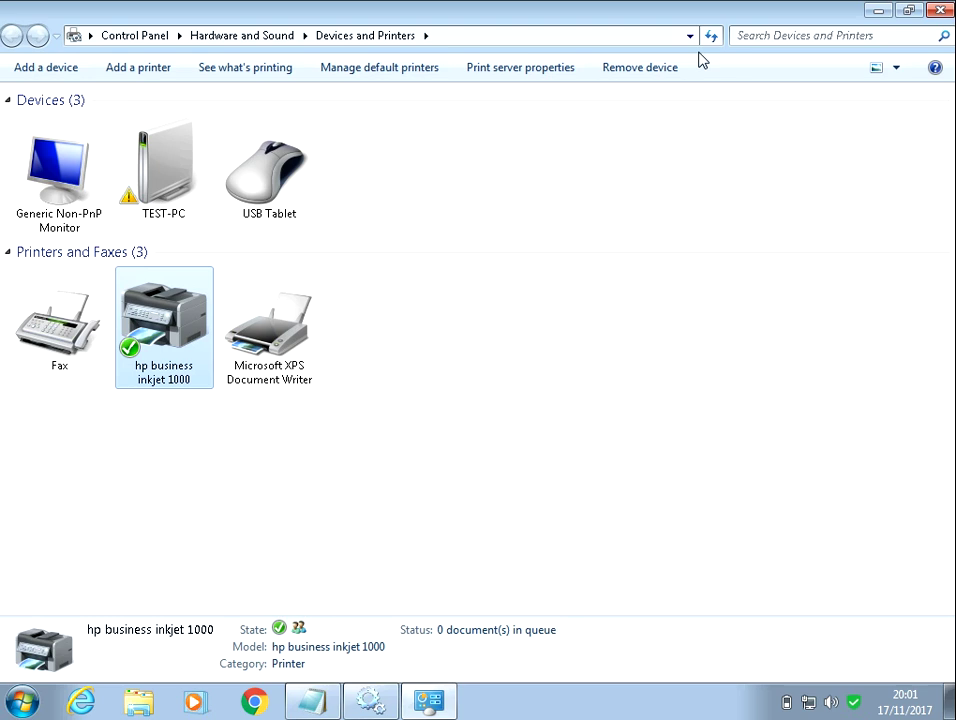